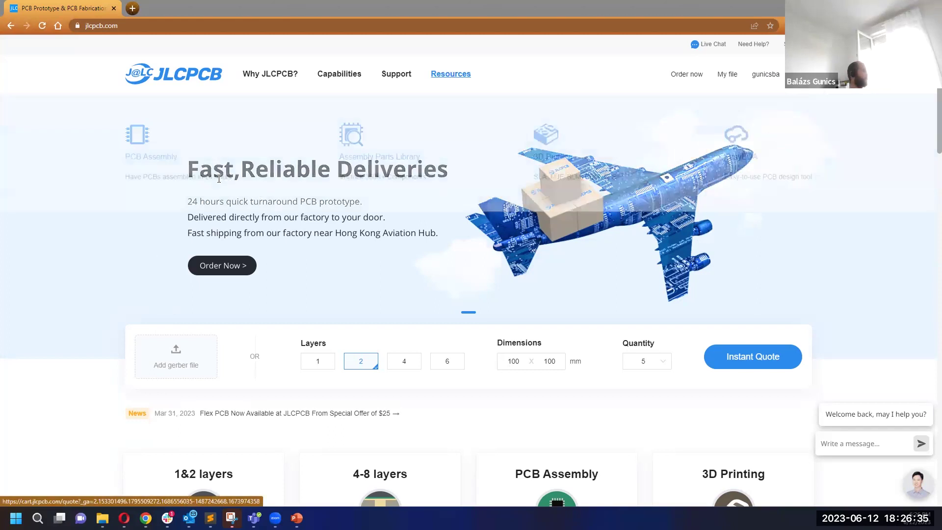
# Upload the Gerber file Gerber_PCB_Autosteer-Dual-GPS-V4.zip for a PCB quote.
pyautogui.scroll(1, 173, 301)
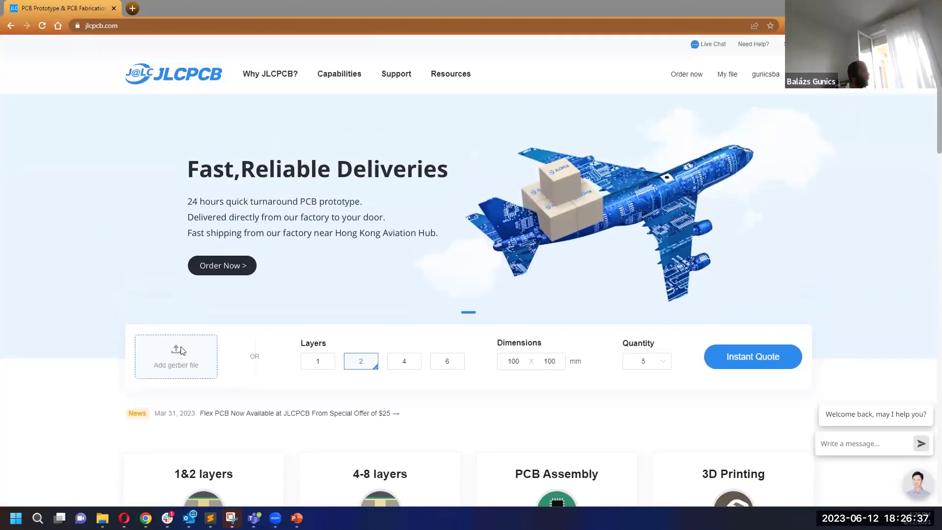
pyautogui.click(176, 357)
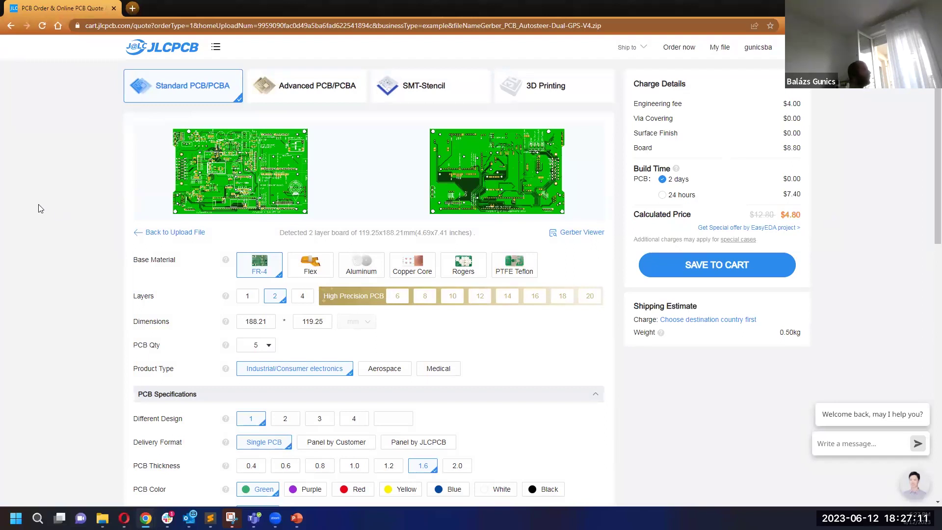
# Turn on PCB Assembly for the order, set Confirm Parts Placement to Yes, and confirm the assembly options.
pyautogui.scroll(-1, 40, 207)
pyautogui.scroll(-1, 40, 192)
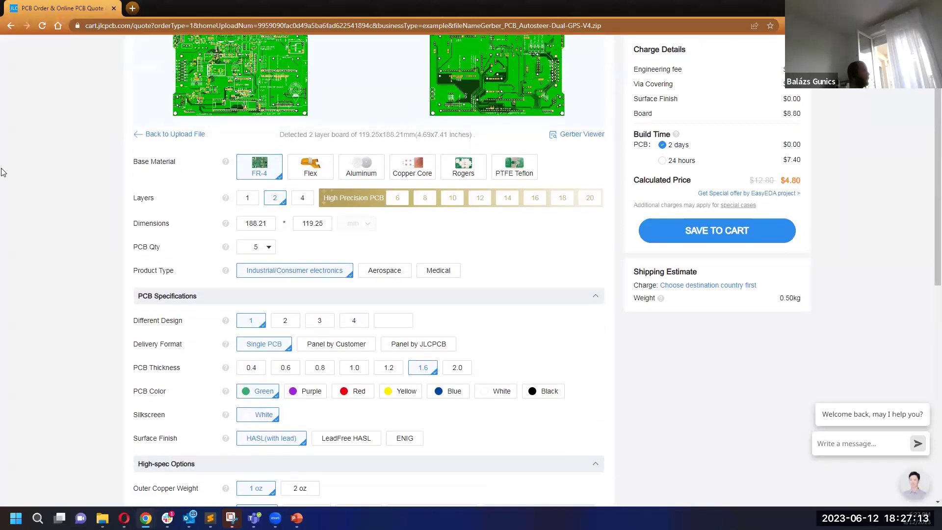
pyautogui.click(265, 252)
pyautogui.click(316, 244)
pyautogui.scroll(-7, 1, 219)
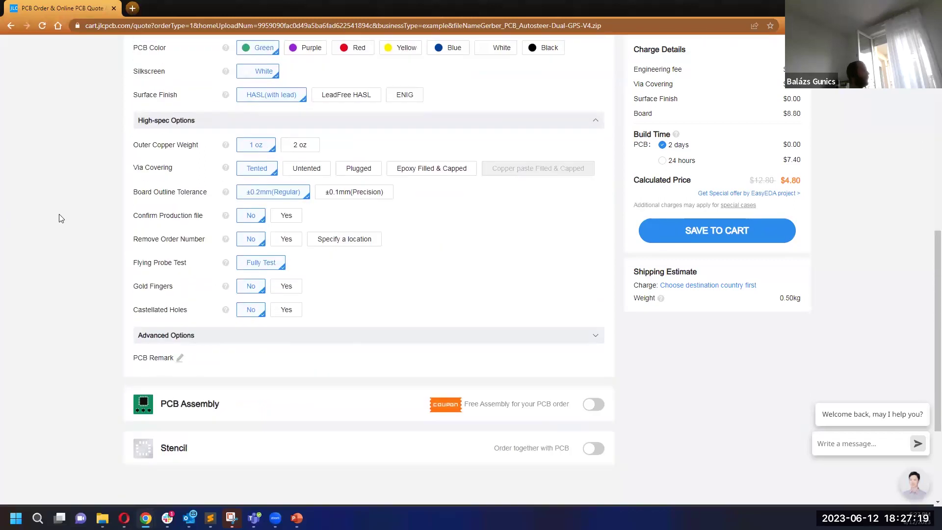
pyautogui.click(592, 405)
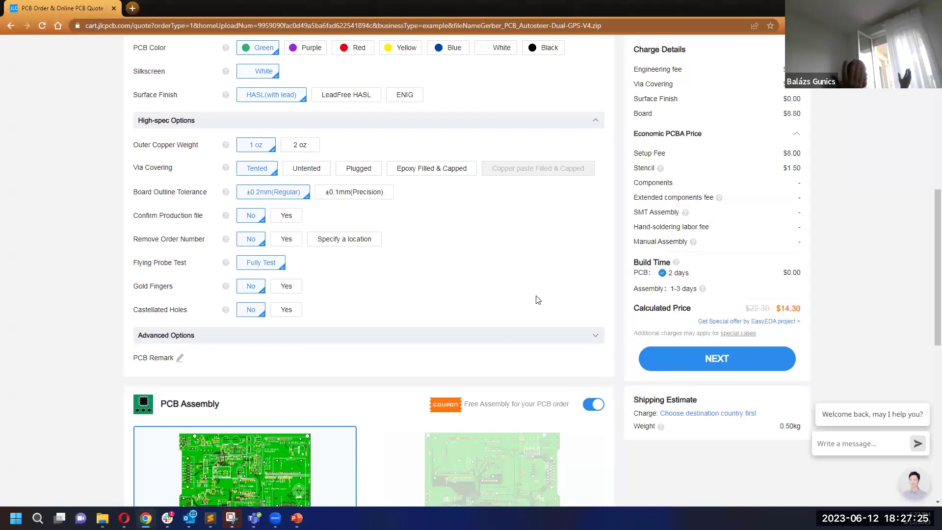
pyautogui.scroll(-6, 385, 304)
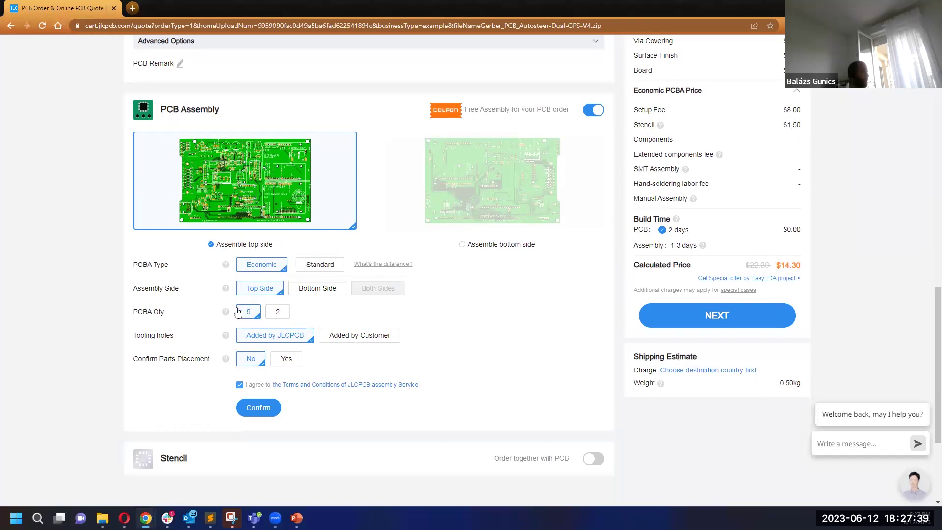
pyautogui.click(280, 362)
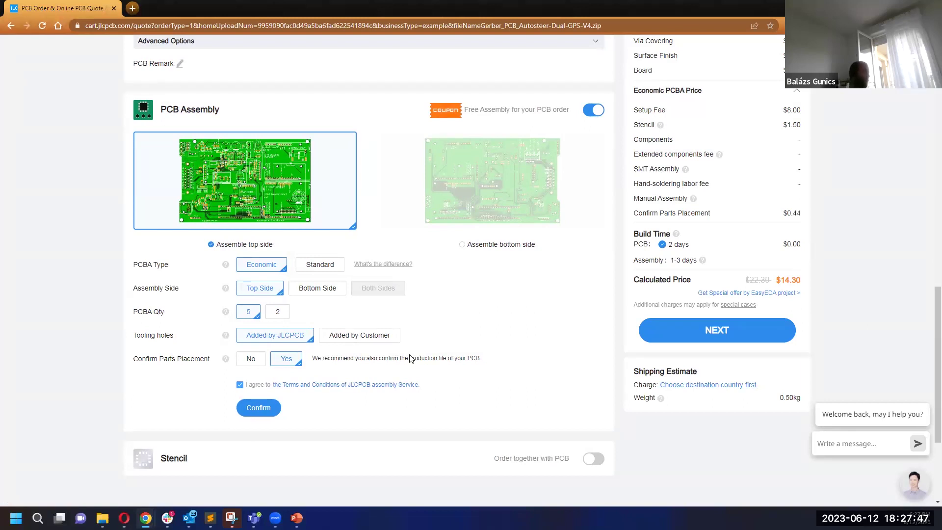
pyautogui.click(253, 409)
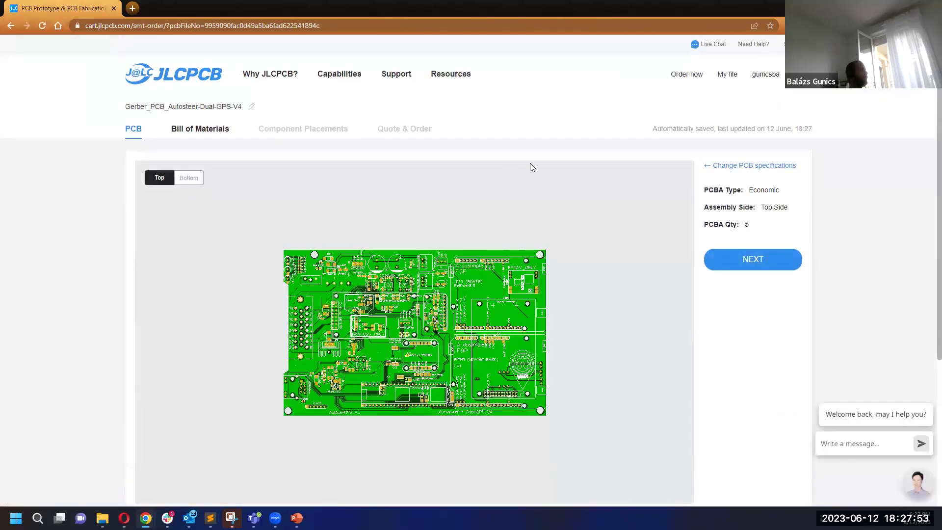
# Review the board's top-side preview and proceed to the Bill of Materials stage.
pyautogui.scroll(-2, 530, 167)
pyautogui.scroll(1, 466, 207)
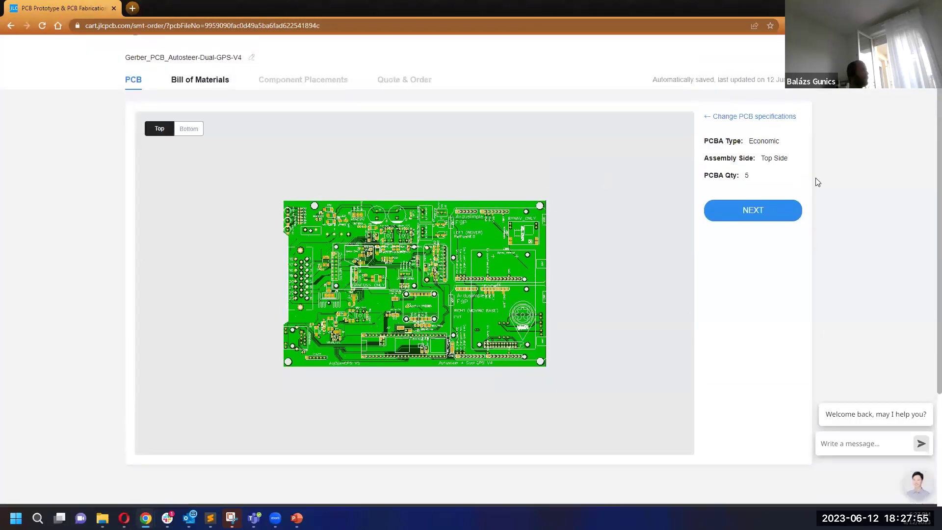
pyautogui.click(787, 212)
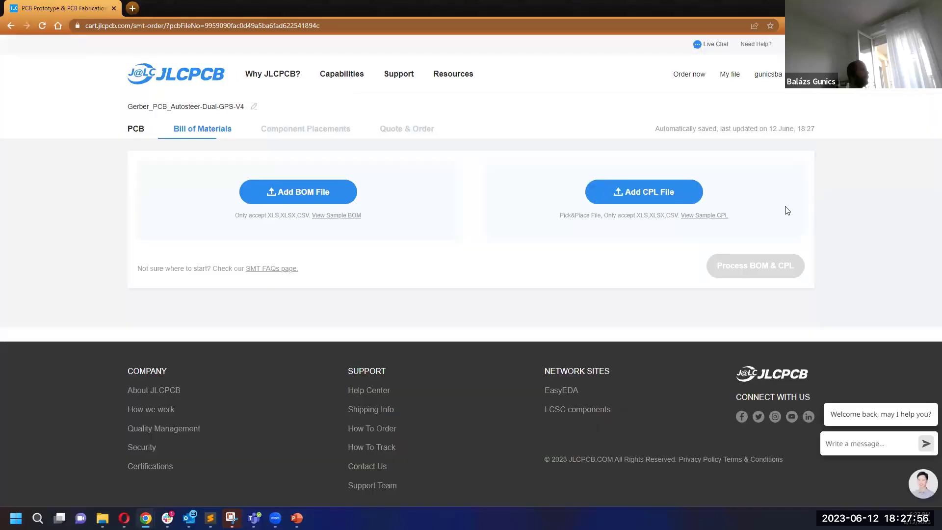
# Upload BOM_PCB_Autosteer-Dual-GPS-V4-_2023-06-09.csv as the BOM and PickAndPlace_PCB_Autosteer-Dual-GPS-V4-_2023-06-09.csv as the CPL, and process both files.
pyautogui.click(310, 191)
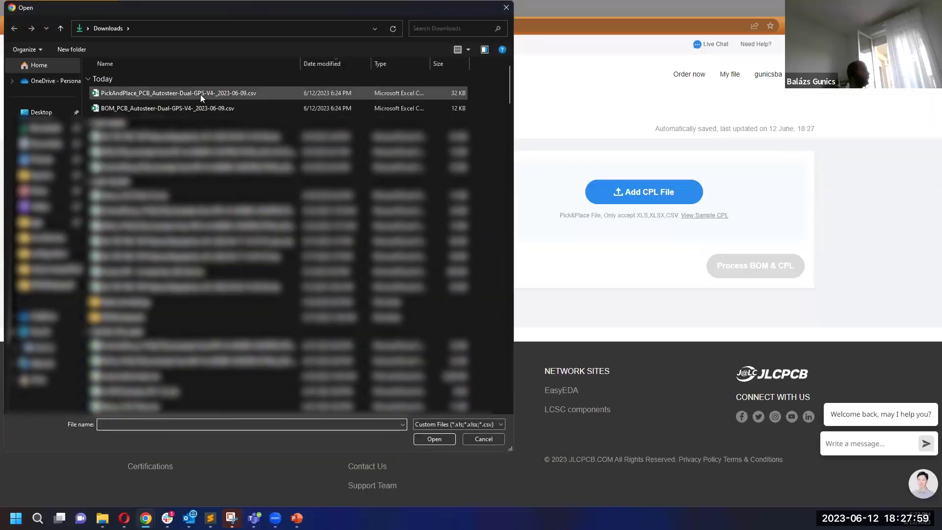
pyautogui.doubleClick(200, 108)
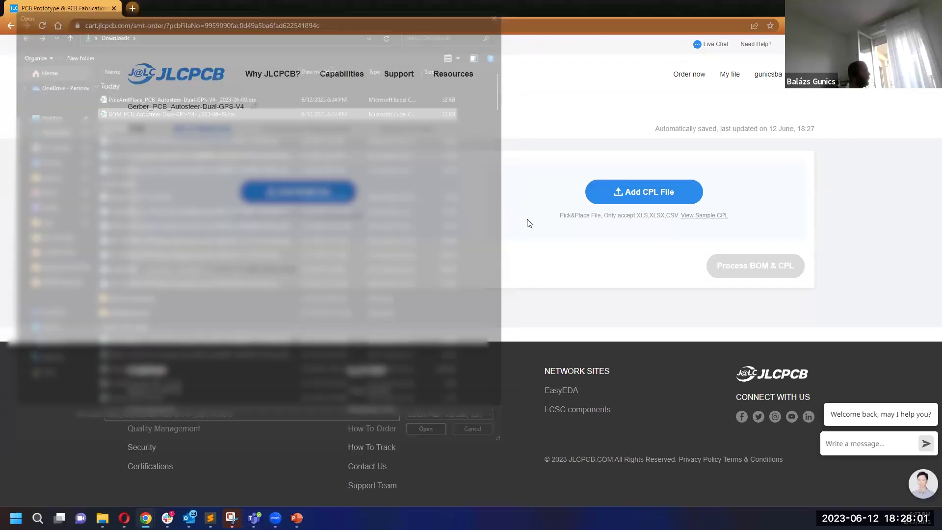
pyautogui.click(640, 189)
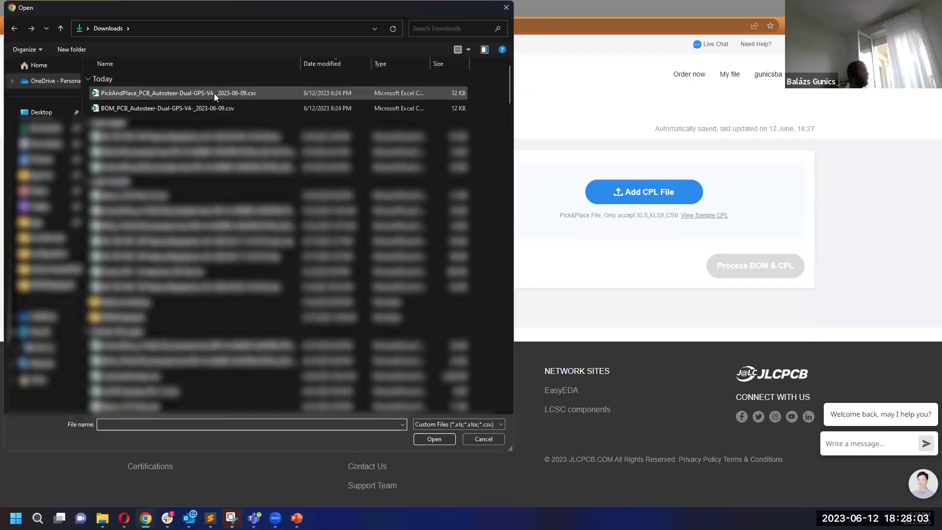
pyautogui.click(210, 92)
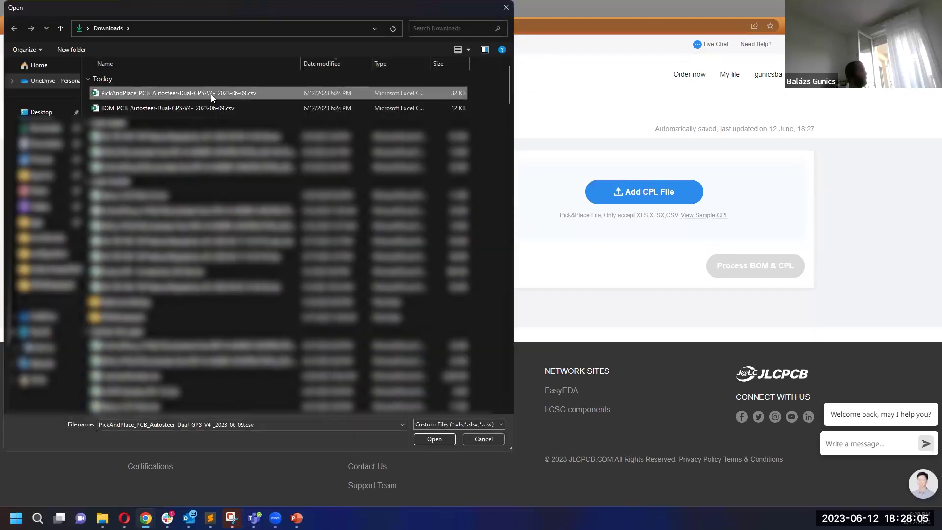
pyautogui.doubleClick(211, 94)
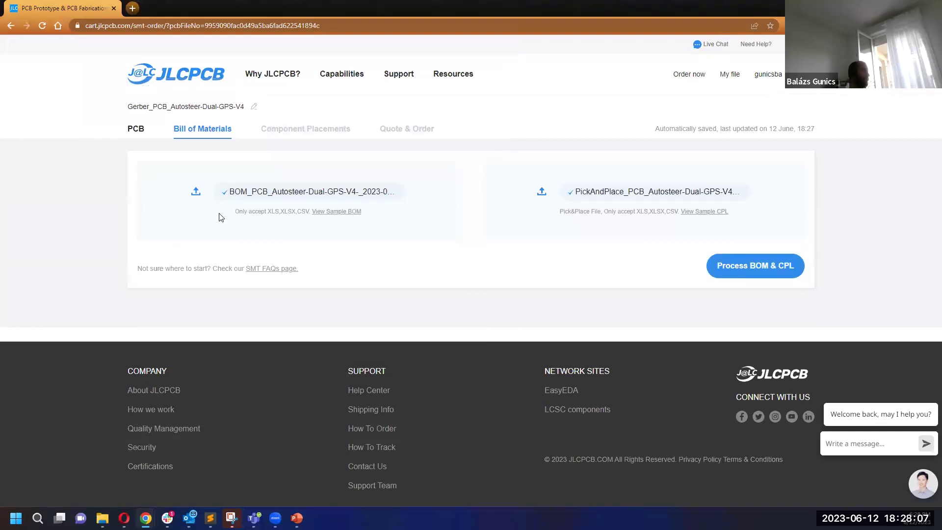
pyautogui.click(756, 261)
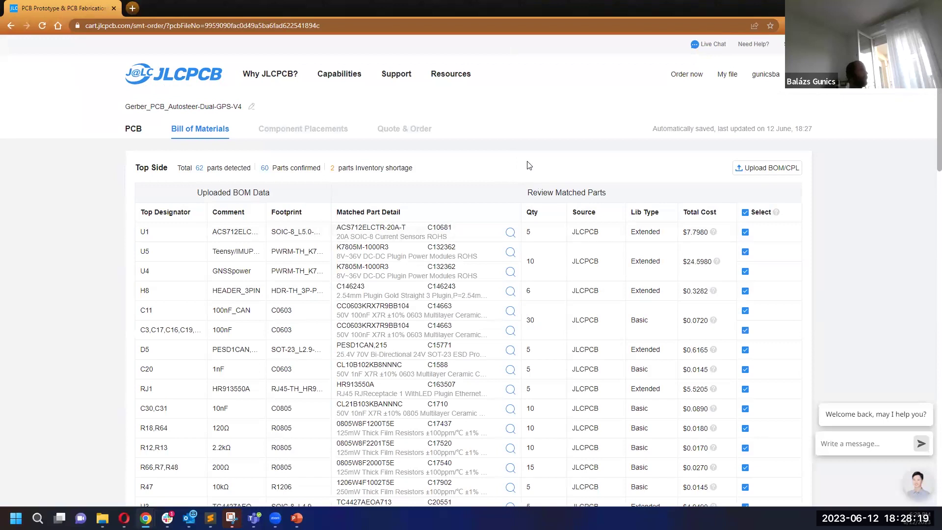
# Examine the matched parts list down to its end for stock shortfalls and view the details of fuse holder FH1.
pyautogui.scroll(-1, 529, 165)
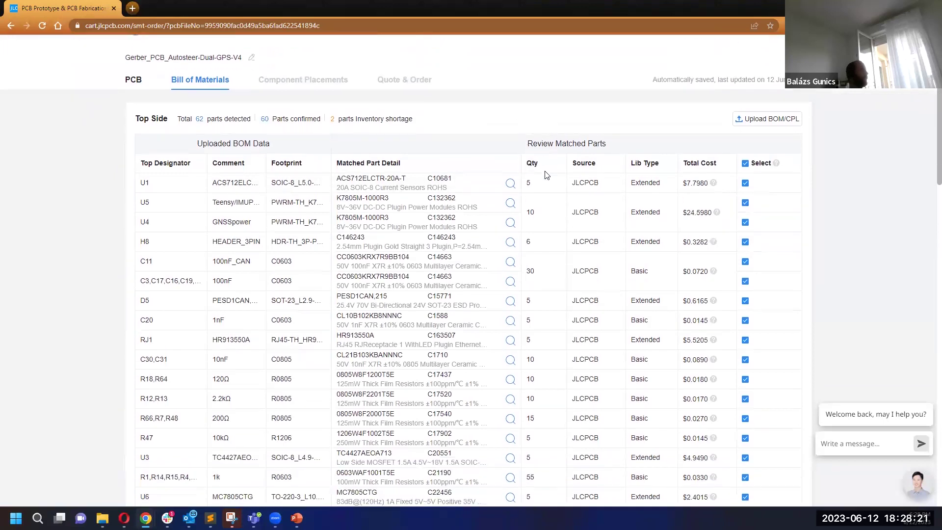
pyautogui.scroll(-3, 569, 194)
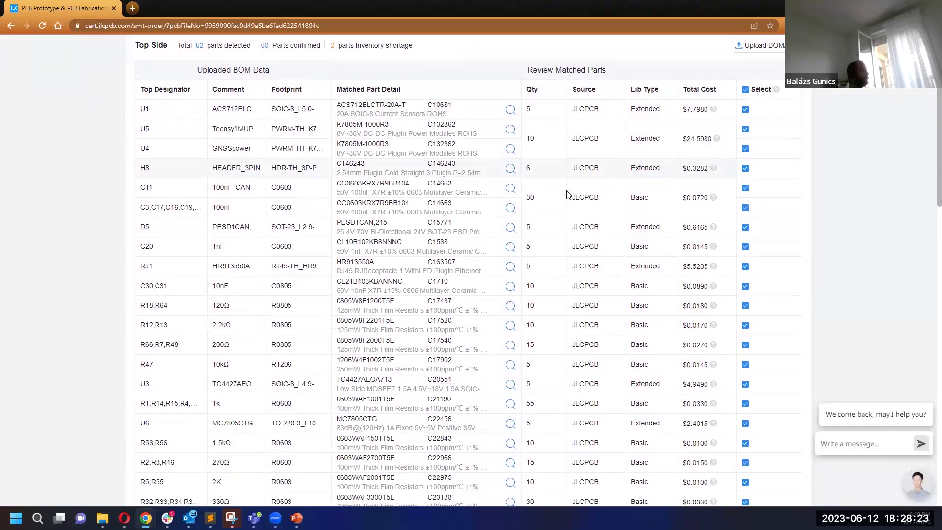
pyautogui.scroll(2, 638, 177)
pyautogui.scroll(-4, 577, 189)
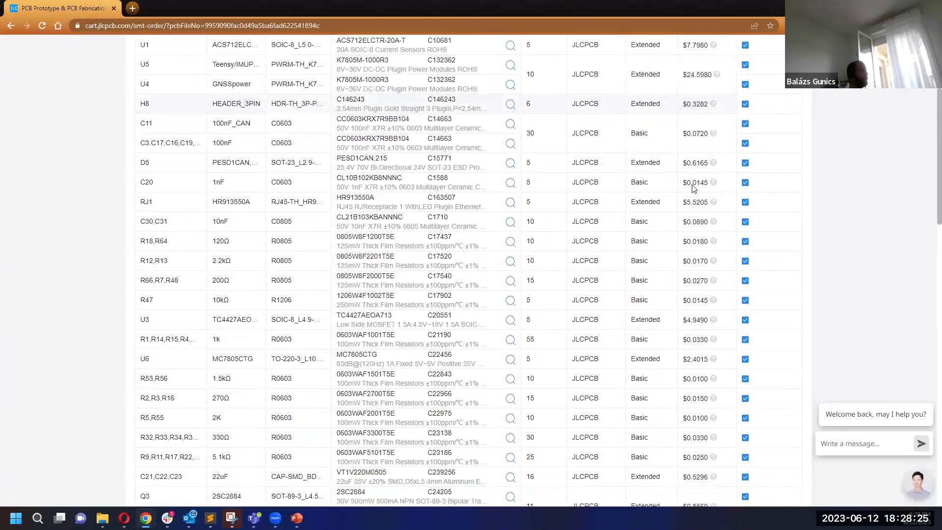
pyautogui.scroll(-5, 577, 189)
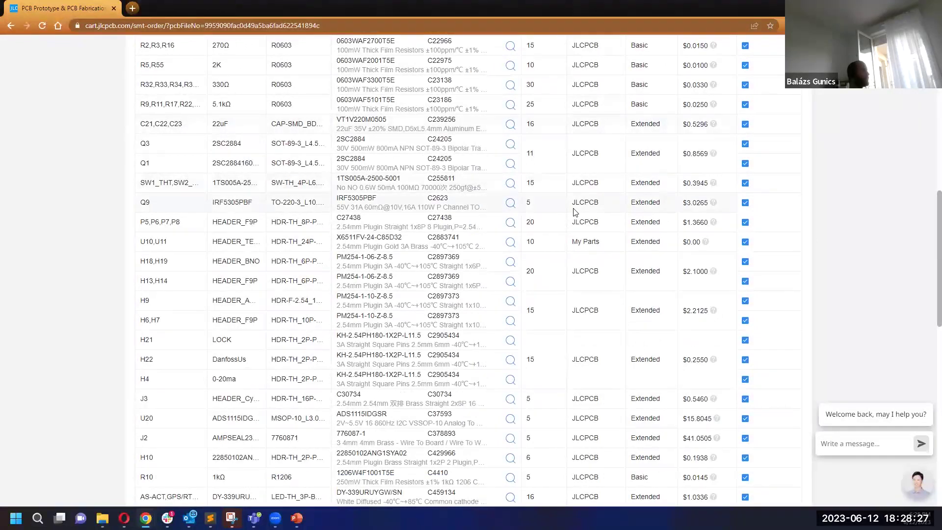
pyautogui.scroll(-5, 575, 212)
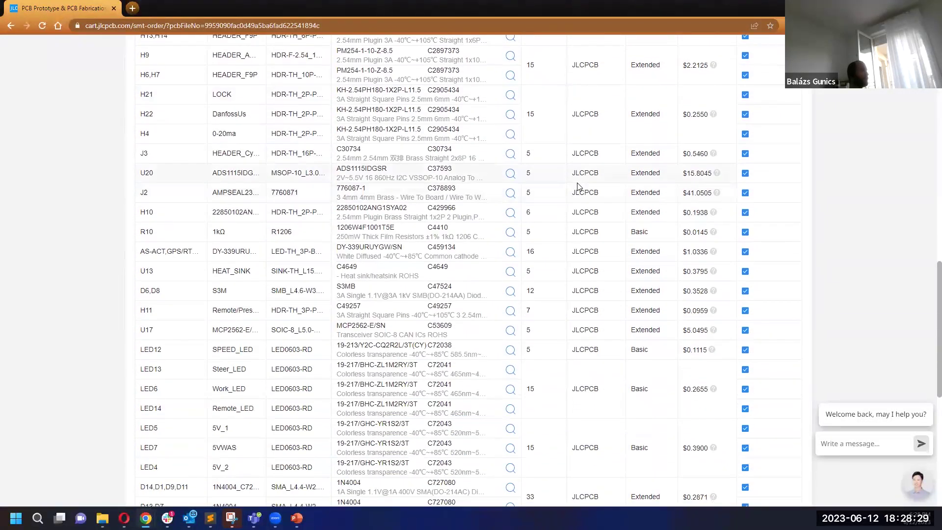
pyautogui.scroll(-5, 578, 187)
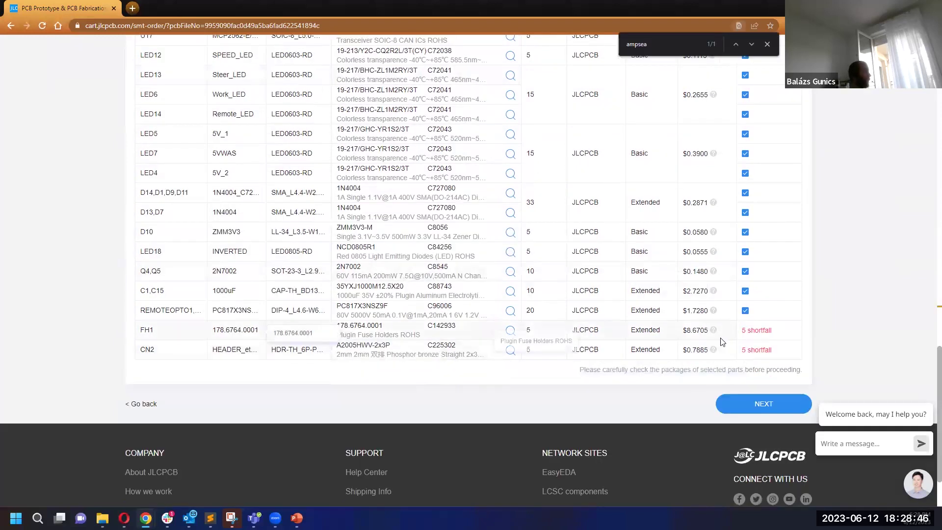
pyautogui.moveTo(762, 337)
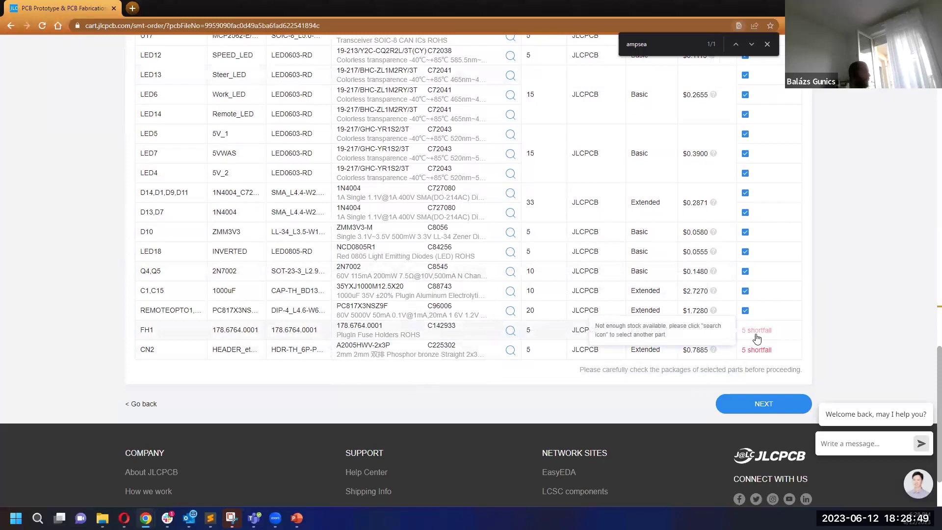
pyautogui.click(419, 332)
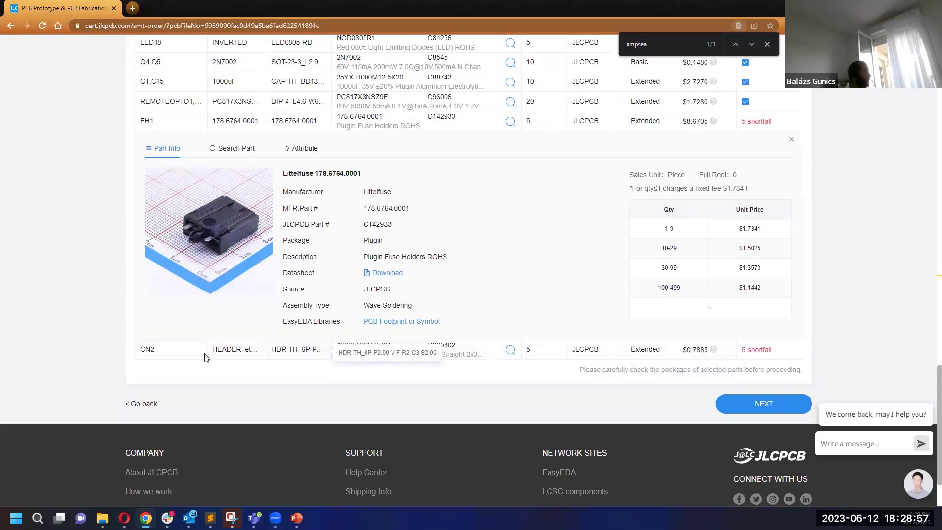
# Check the part details of header CN2 and search for a replacement part with "2X3P 2mm".
pyautogui.click(343, 352)
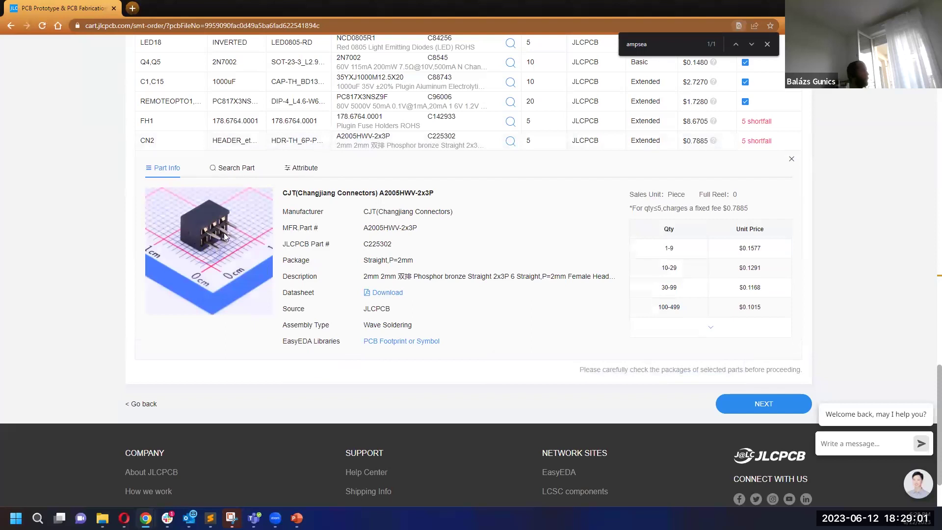
pyautogui.click(240, 170)
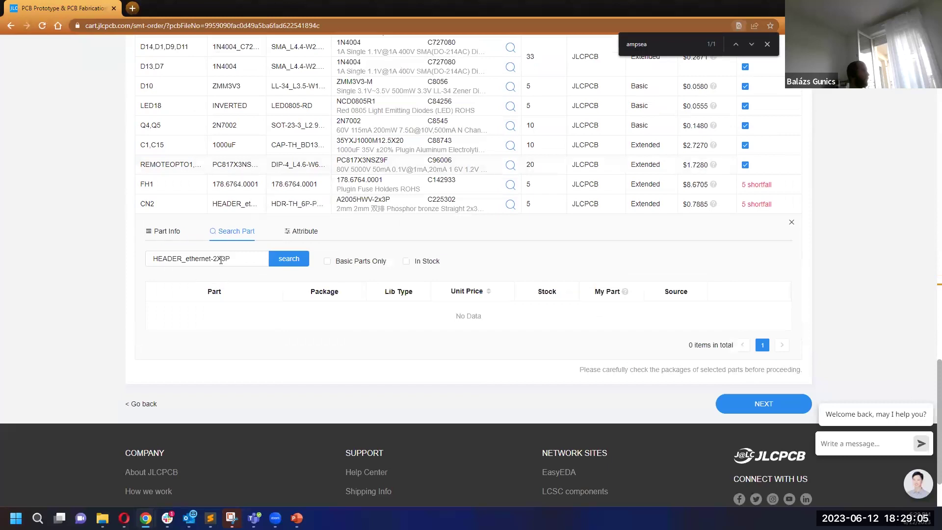
pyautogui.moveTo(214, 259); pyautogui.dragTo(52, 269)
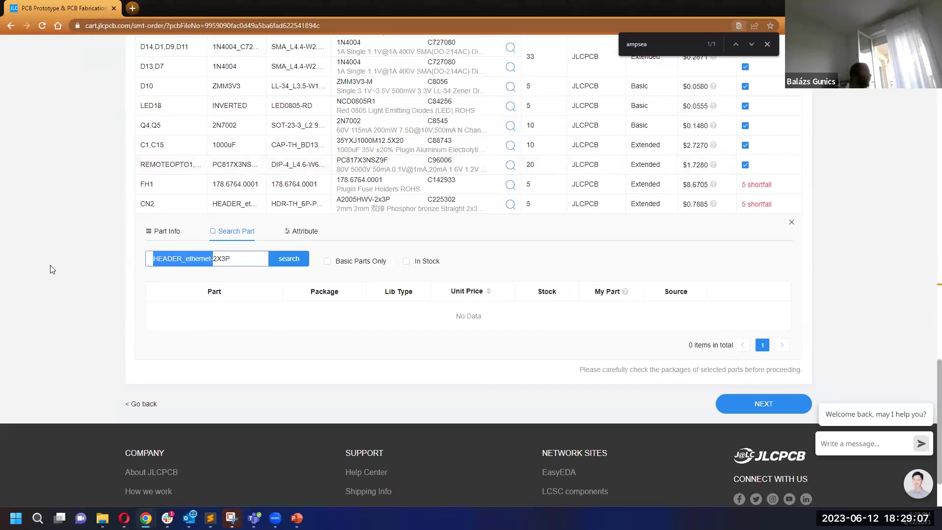
pyautogui.press('BackSpace')
pyautogui.write('2X3P 2mm')
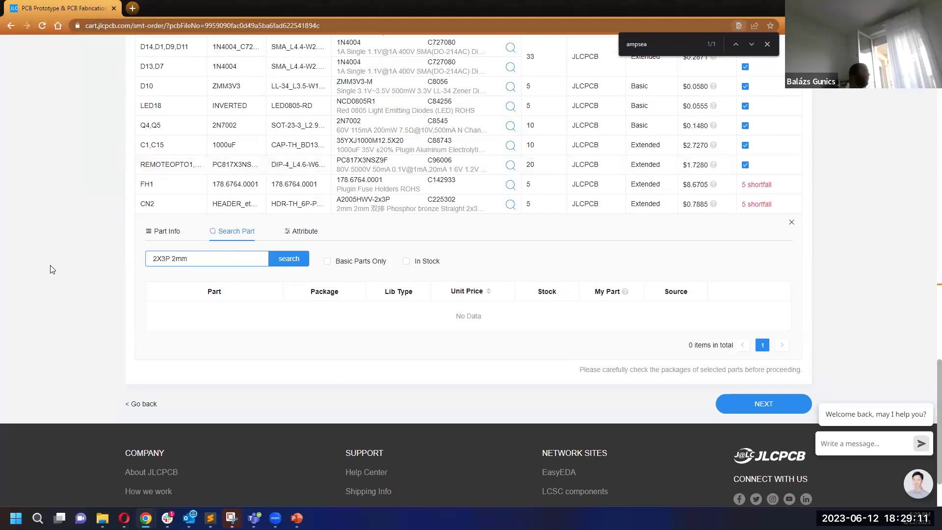
pyautogui.click(285, 260)
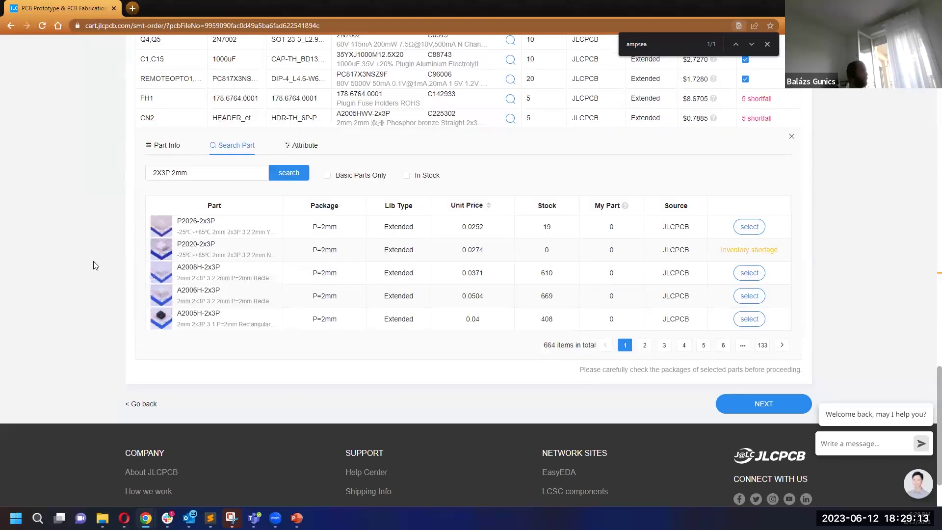
# Compare the candidate parts and select A2005HWV-2x3P (C5333421) on the second results page as the replacement for CN2.
pyautogui.click(158, 316)
pyautogui.scroll(-3, 159, 206)
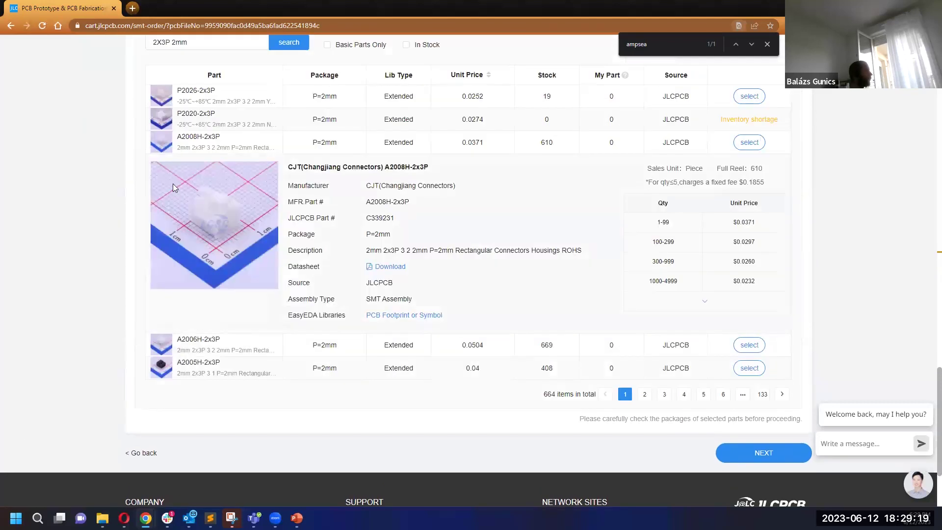
pyautogui.click(645, 394)
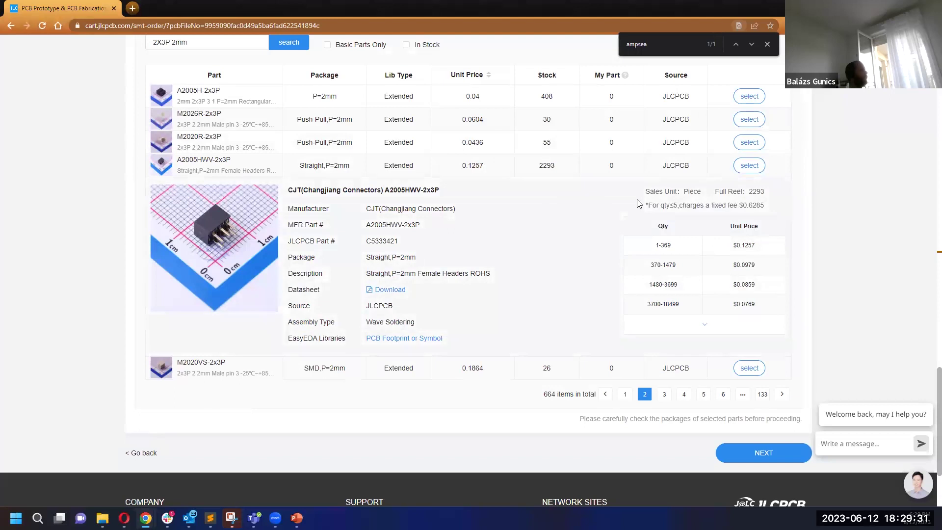
pyautogui.click(745, 167)
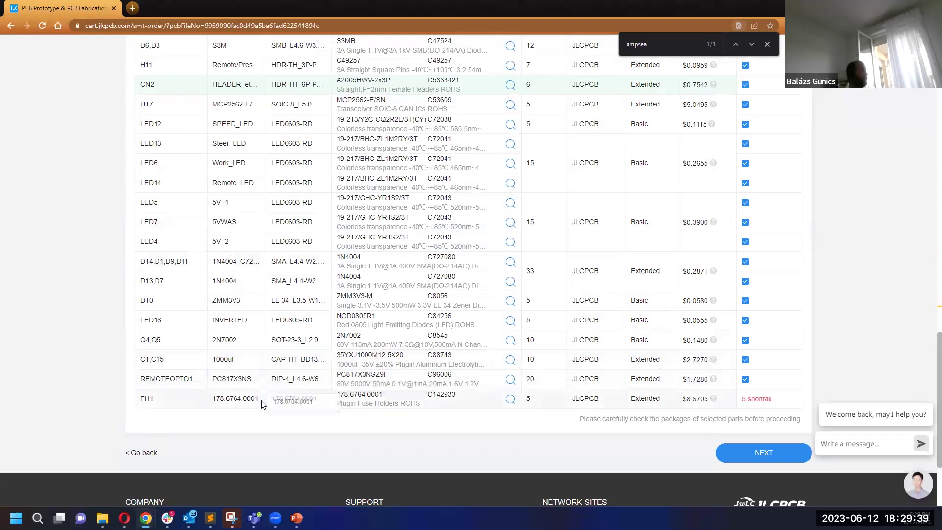
# Open the part details of fuse holder FH1 and copy its JLCPCB part number C142933.
pyautogui.click(428, 401)
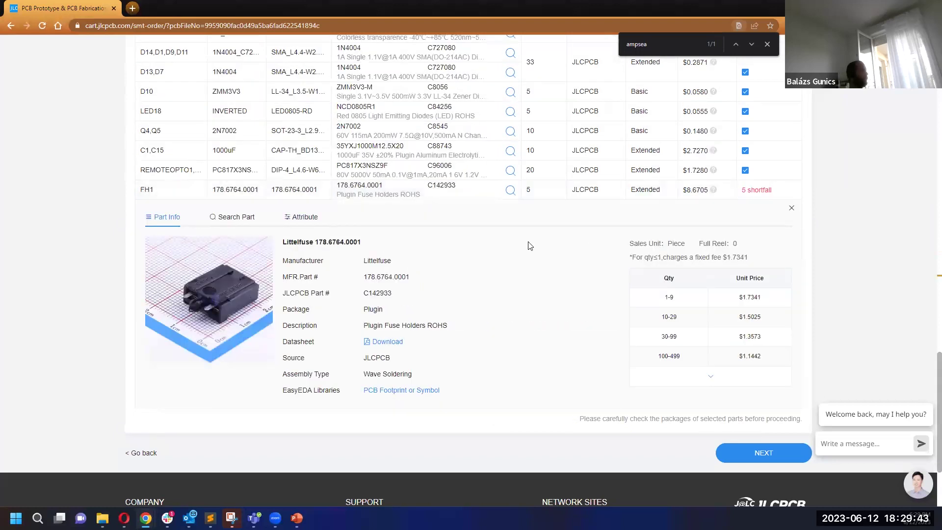
pyautogui.moveTo(397, 295); pyautogui.dragTo(361, 299)
pyautogui.hotkey('ctrl', 'c')
pyautogui.click(397, 295)
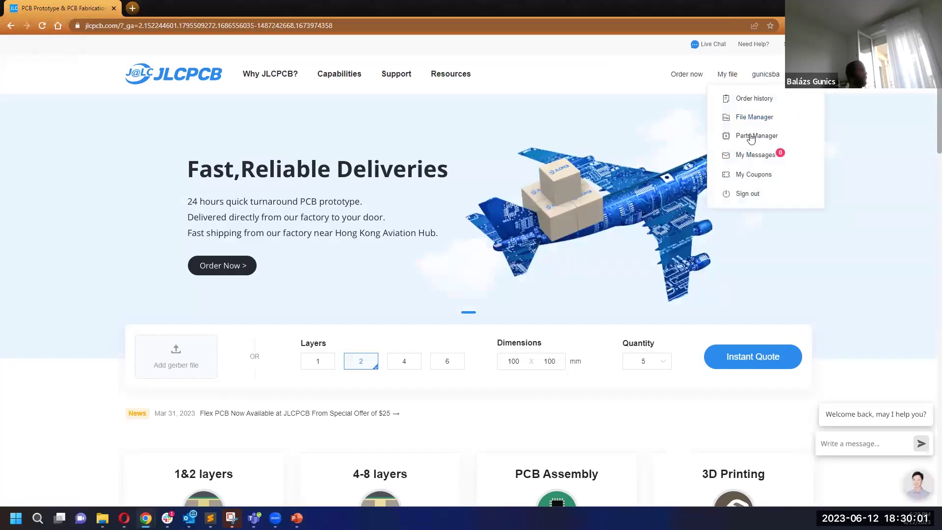
# Search the JLCPCB parts library in Parts Manager for C142933 and open the details of fuse holder 178.6764.0001.
pyautogui.click(751, 136)
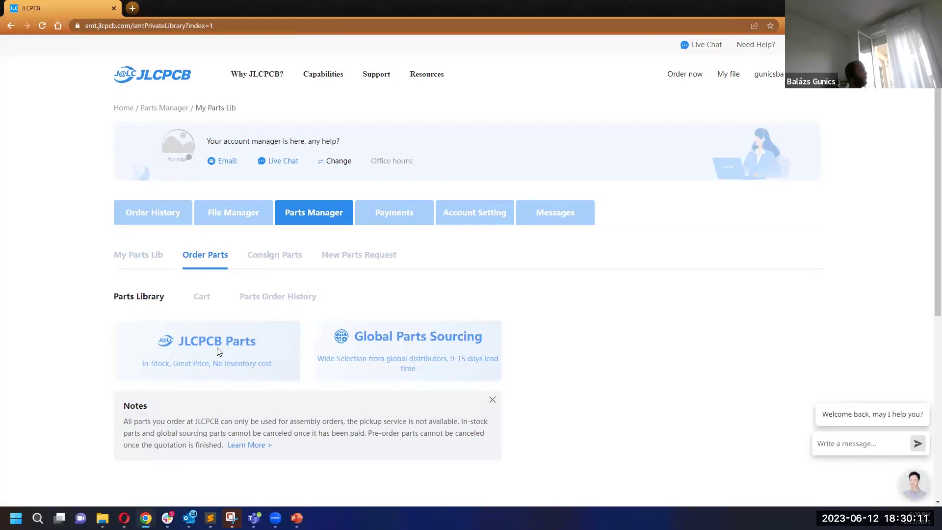
pyautogui.click(219, 351)
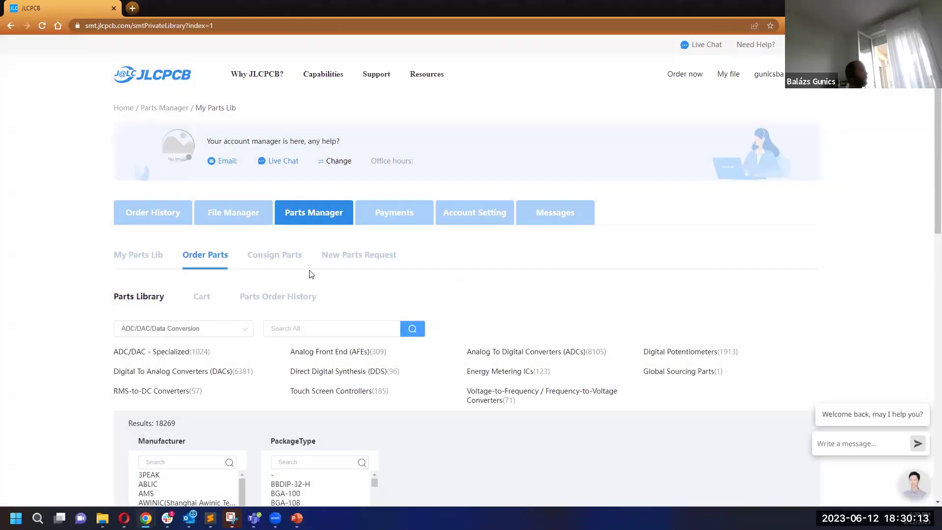
pyautogui.scroll(-2, 426, 281)
pyautogui.click(311, 231)
pyautogui.hotkey('ctrl', 'v')
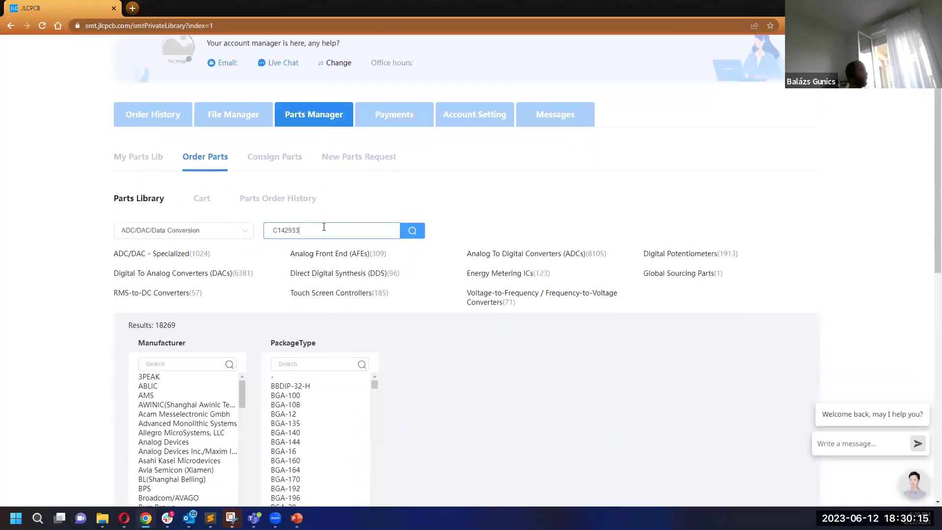
pyautogui.click(412, 232)
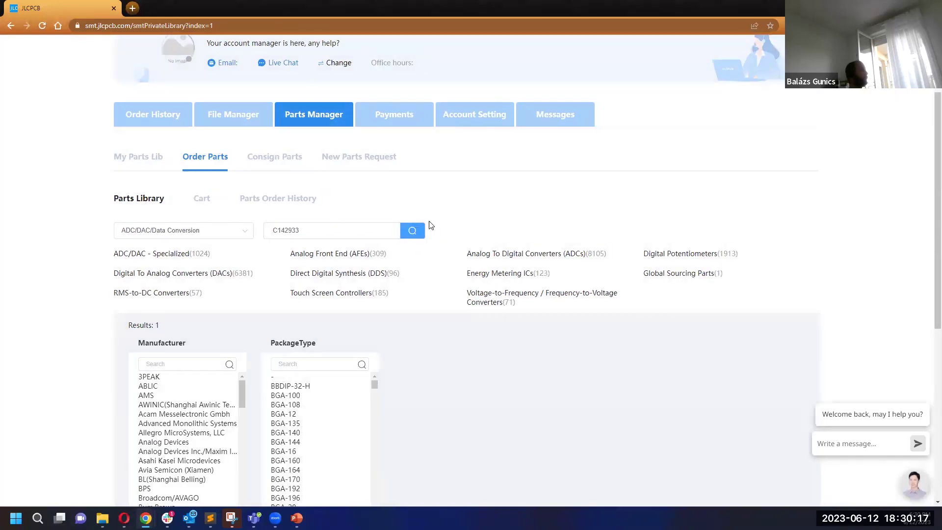
pyautogui.scroll(-4, 425, 211)
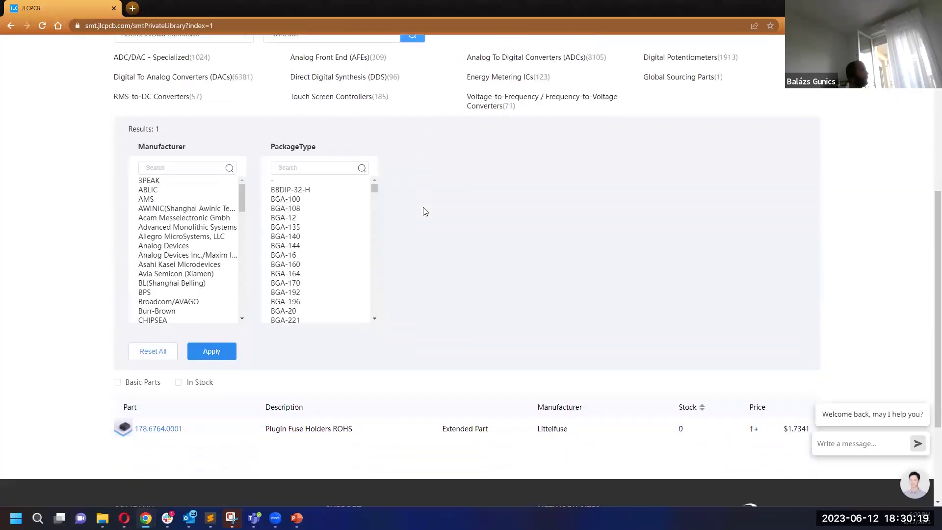
pyautogui.scroll(-2, 247, 411)
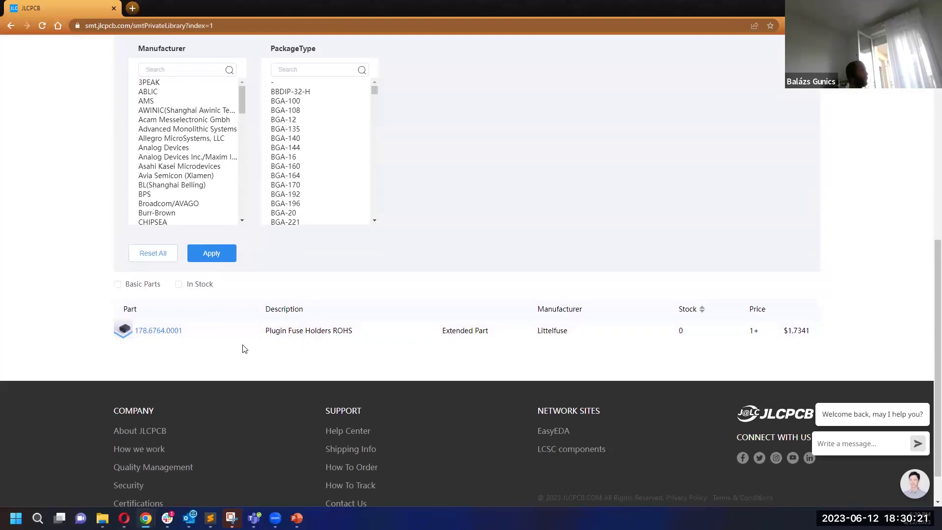
pyautogui.click(168, 333)
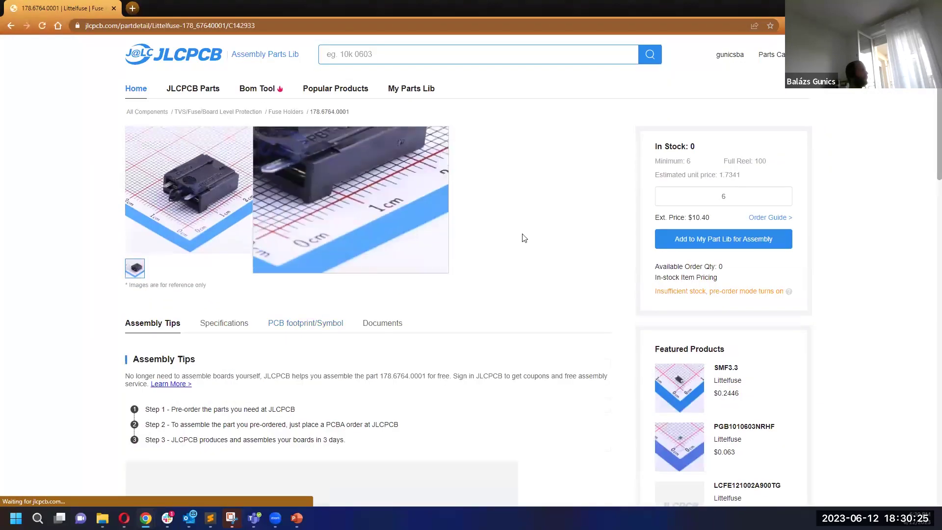
# Set the fuse holder's order quantity to 10 and add it to the parts library for assembly.
pyautogui.click(682, 198)
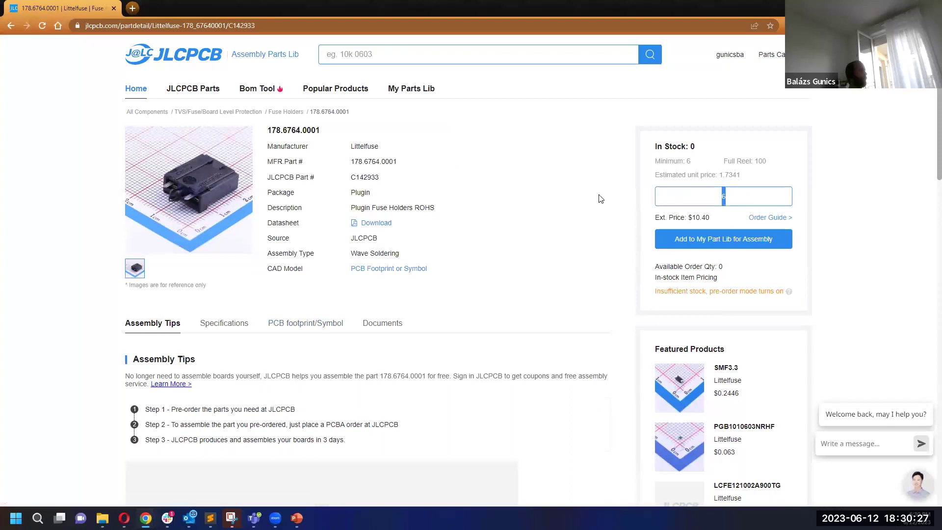
pyautogui.click(632, 201)
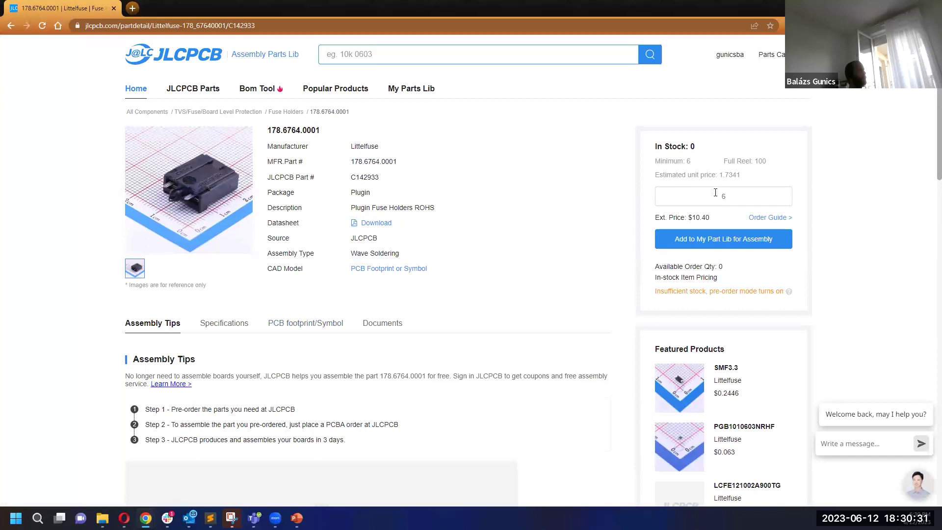
pyautogui.click(735, 241)
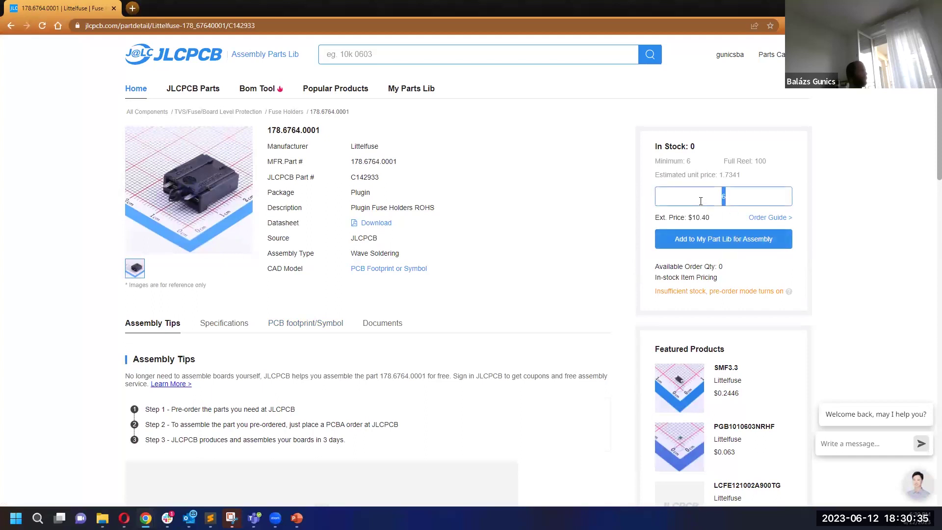
pyautogui.click(744, 240)
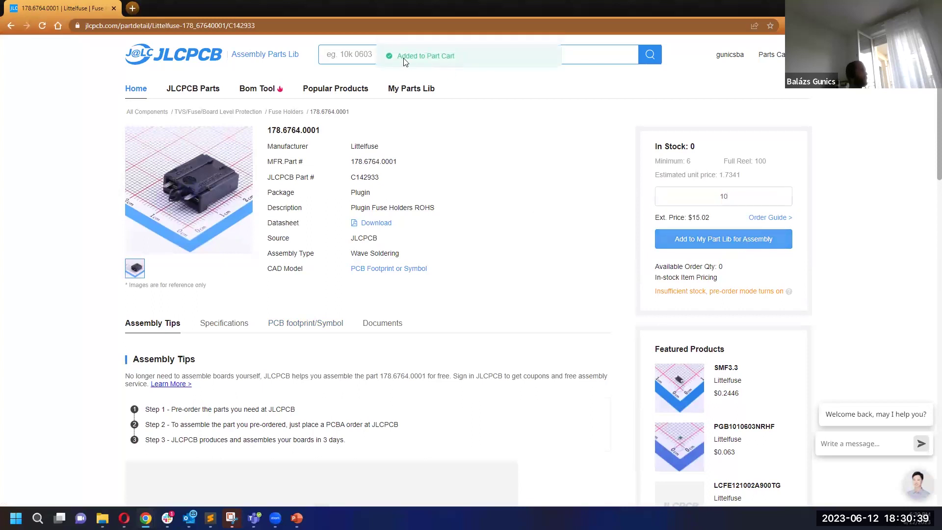
# Open the parts cart, check out the selected Littelfuse 178.6764.0001 pre-order item and submit the order.
pyautogui.moveTo(773, 55)
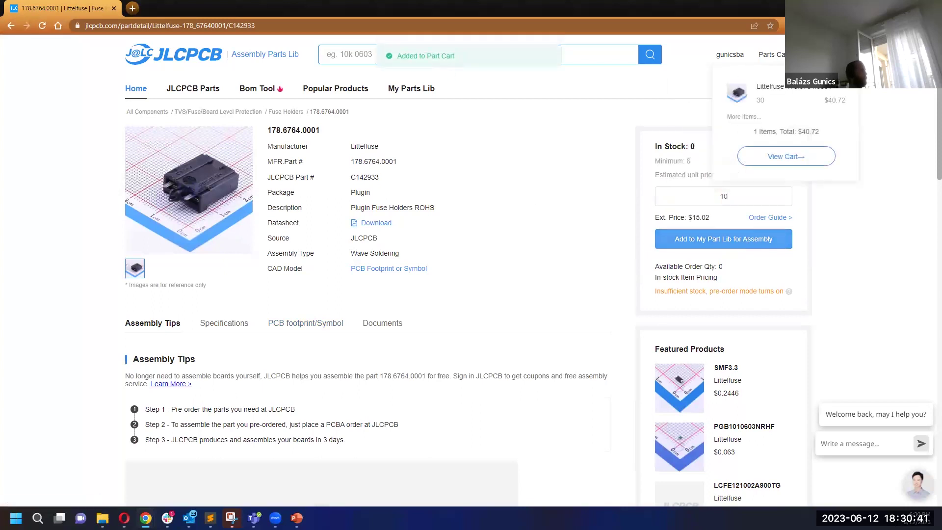
pyautogui.click(790, 156)
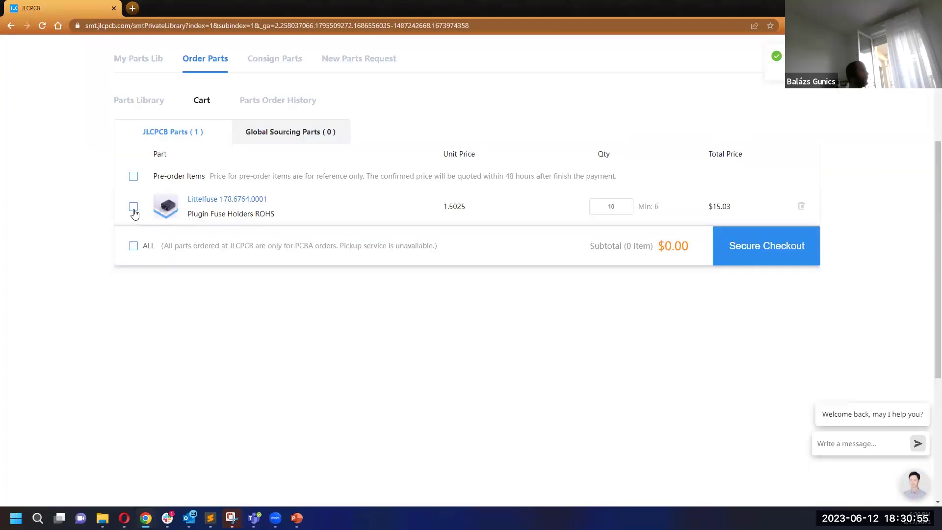
pyautogui.click(770, 254)
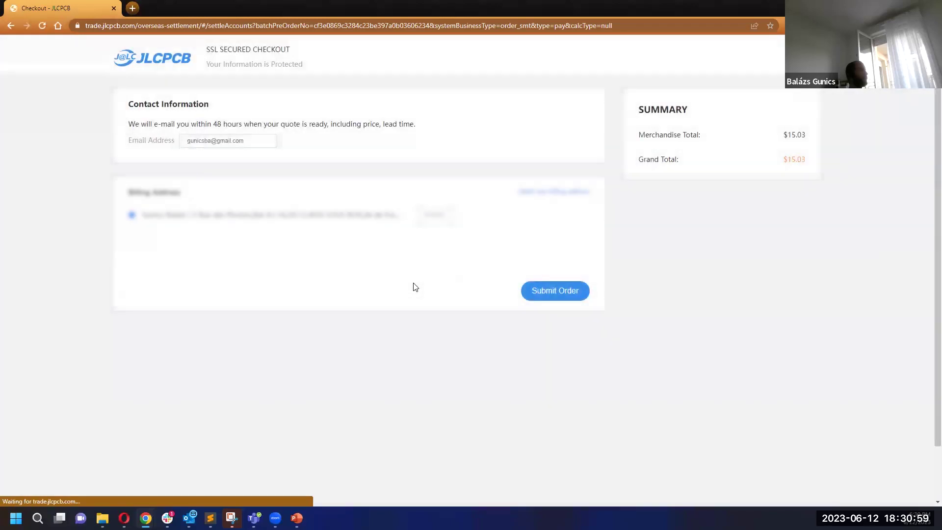
pyautogui.click(565, 291)
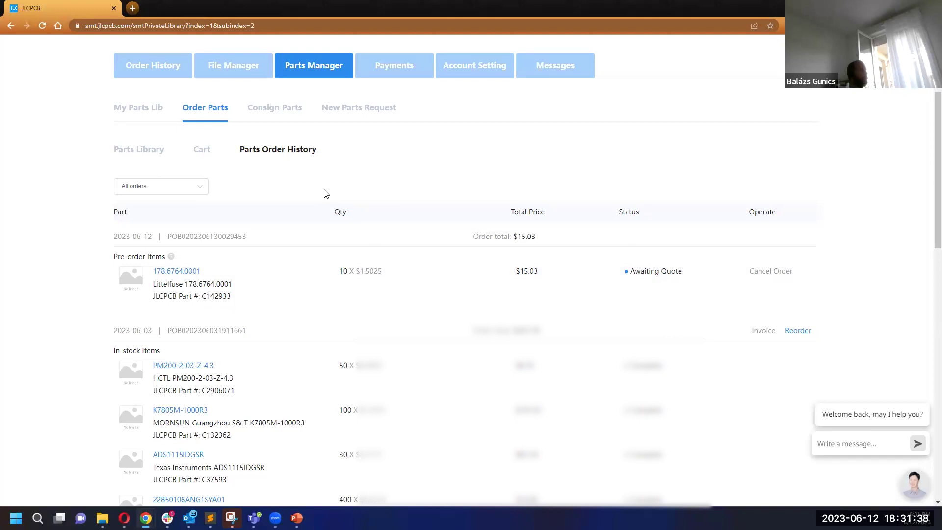
pyautogui.scroll(1, 309, 158)
pyautogui.scroll(3, 315, 167)
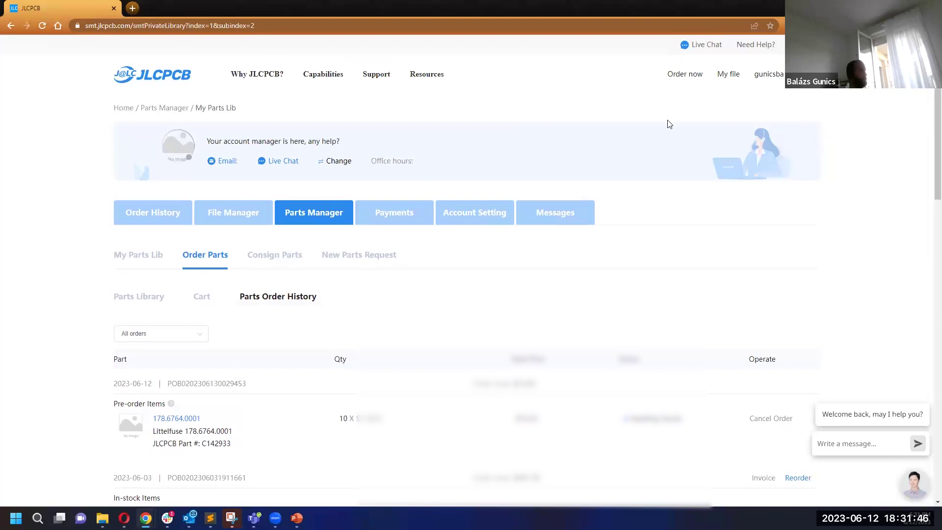
pyautogui.moveTo(344, 138)
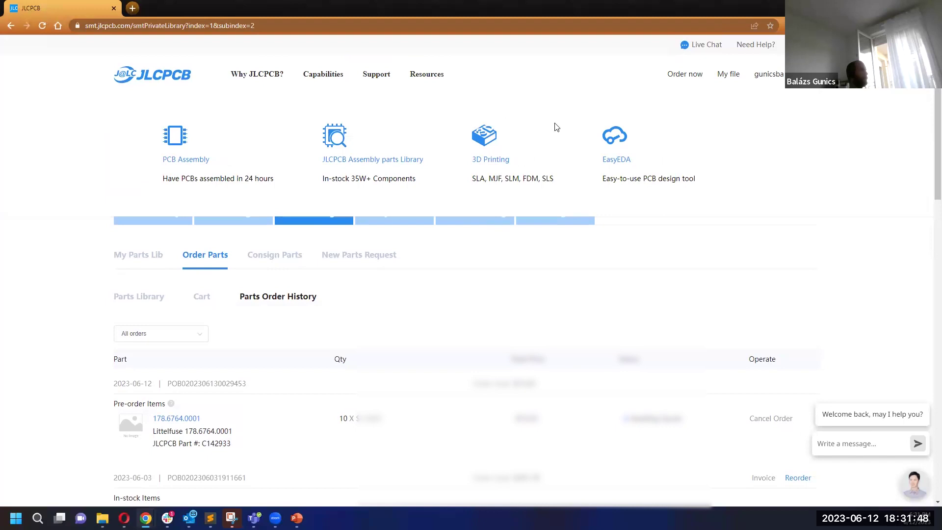